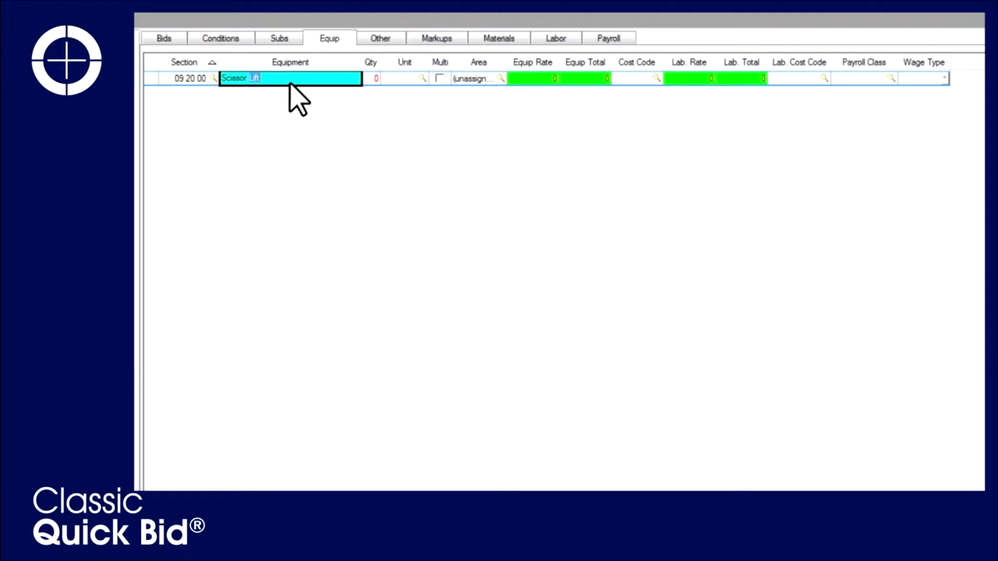
# Name the equipment entry Scissor Lift and set its unit to Month and quantity to 3
pyautogui.write('t')
pyautogui.press('Tab')
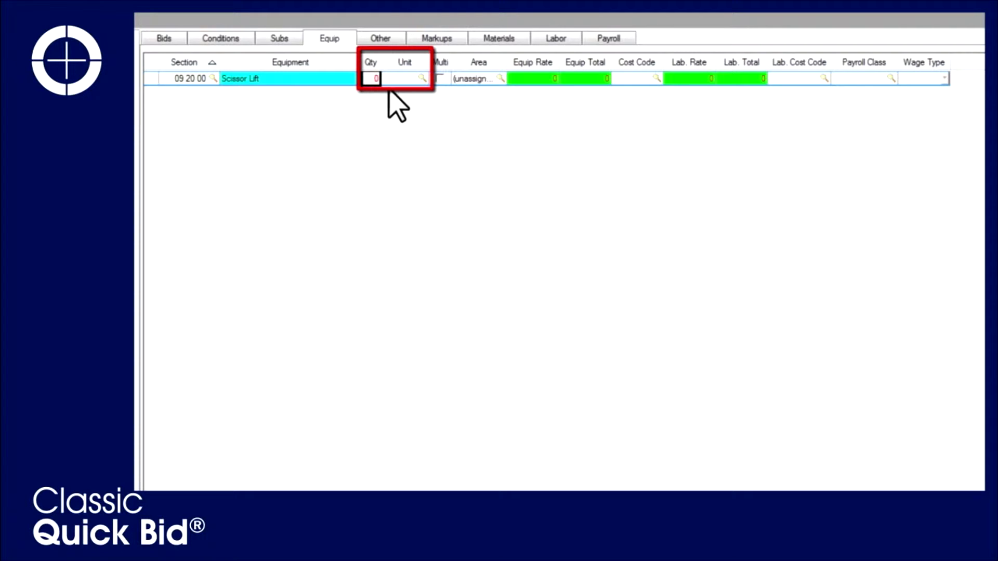
pyautogui.click(401, 79)
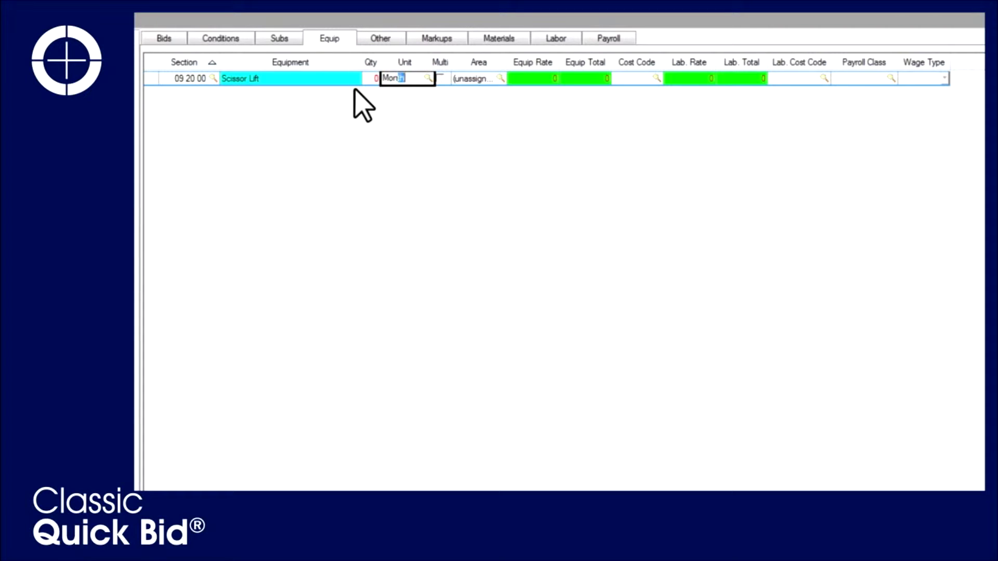
pyautogui.click(371, 79)
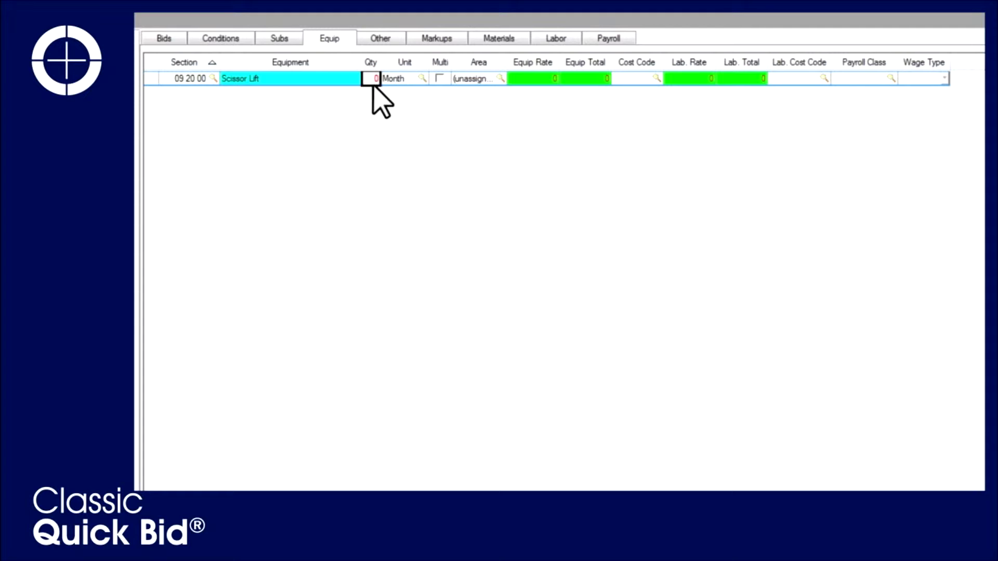
pyautogui.write('3')
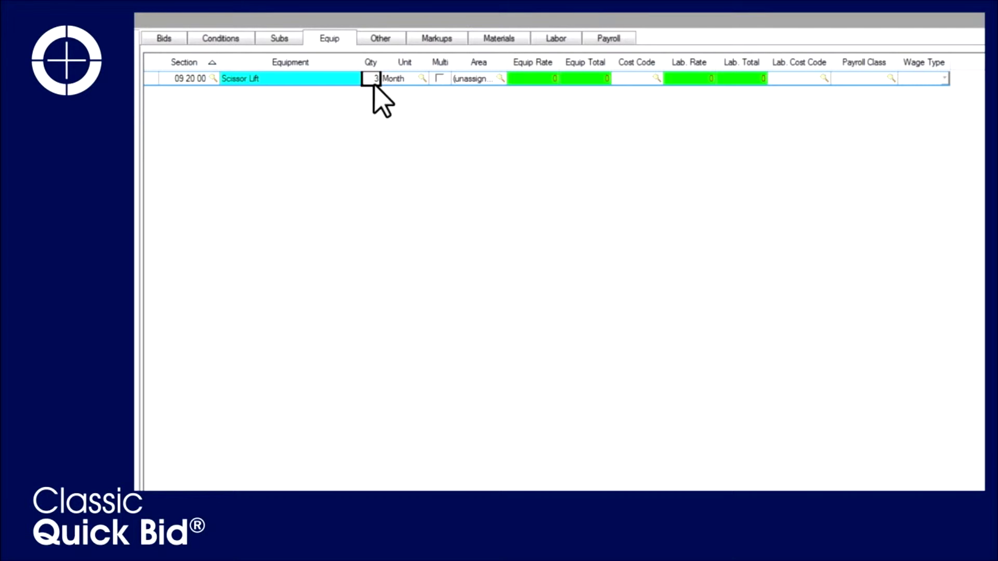
# Split the Scissor Lift quantity over multiple areas, including Floor 2, and set its equipment rate to 300
pyautogui.click(439, 78)
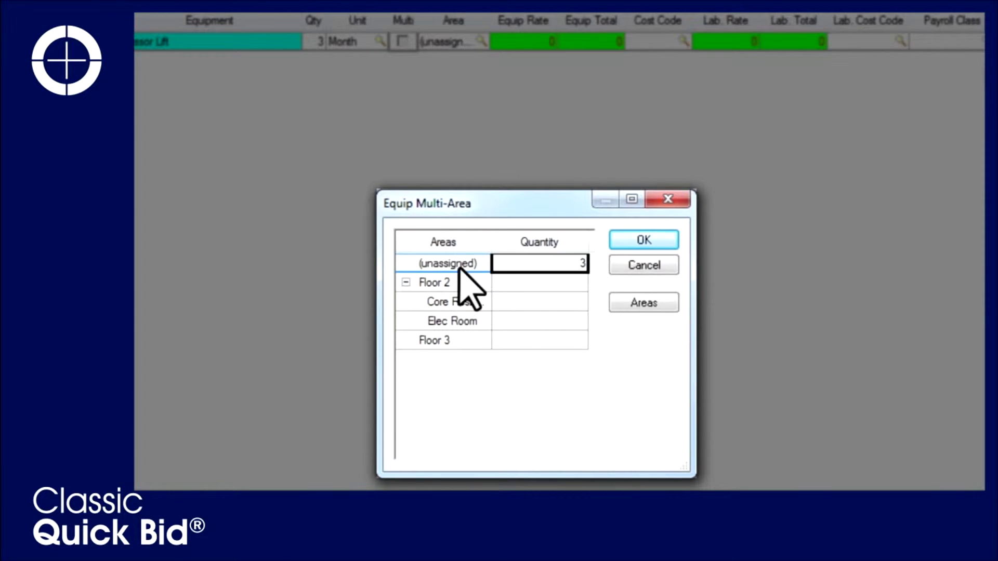
pyautogui.click(535, 283)
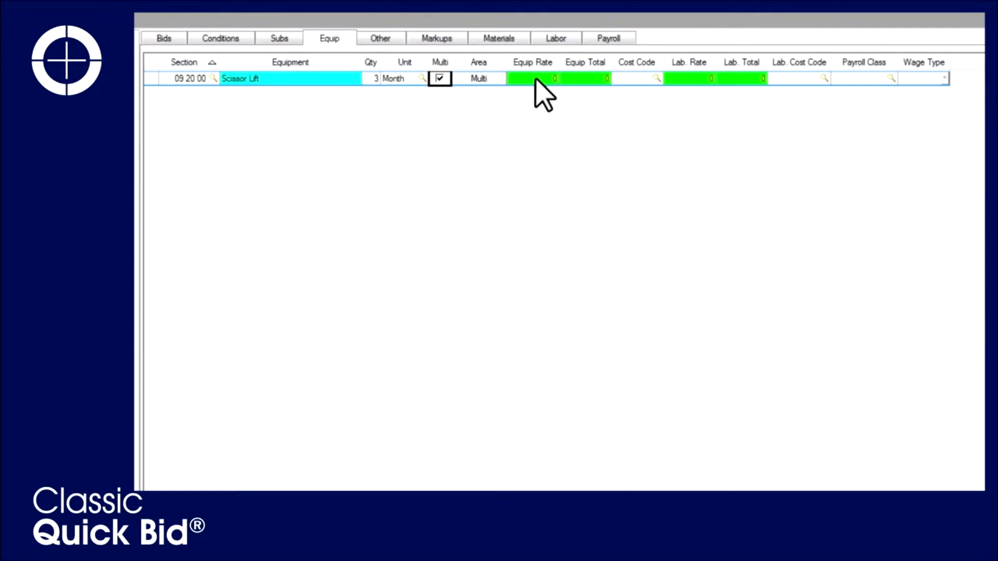
pyautogui.click(536, 78)
pyautogui.write('300')
pyautogui.press('Tab')
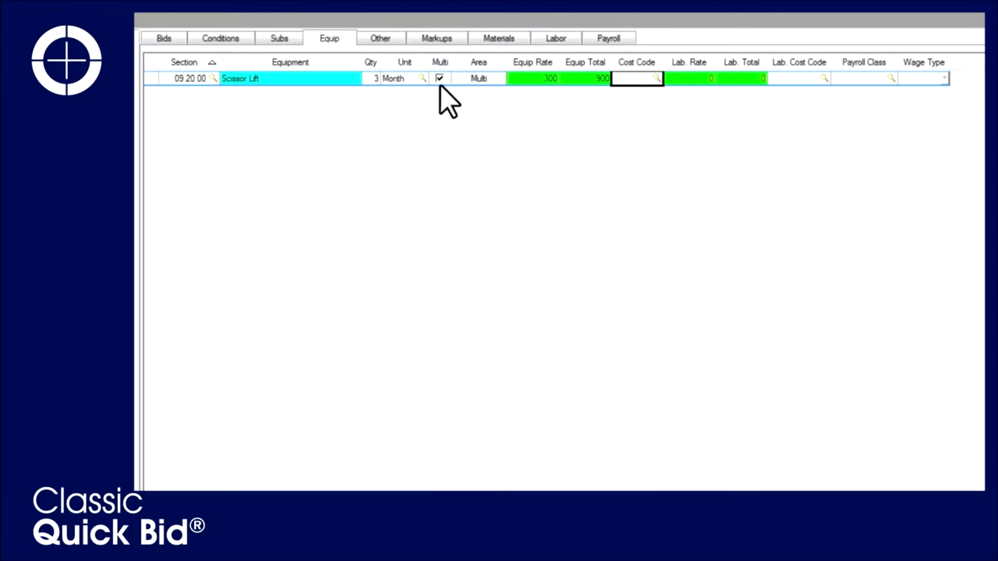
pyautogui.click(535, 81)
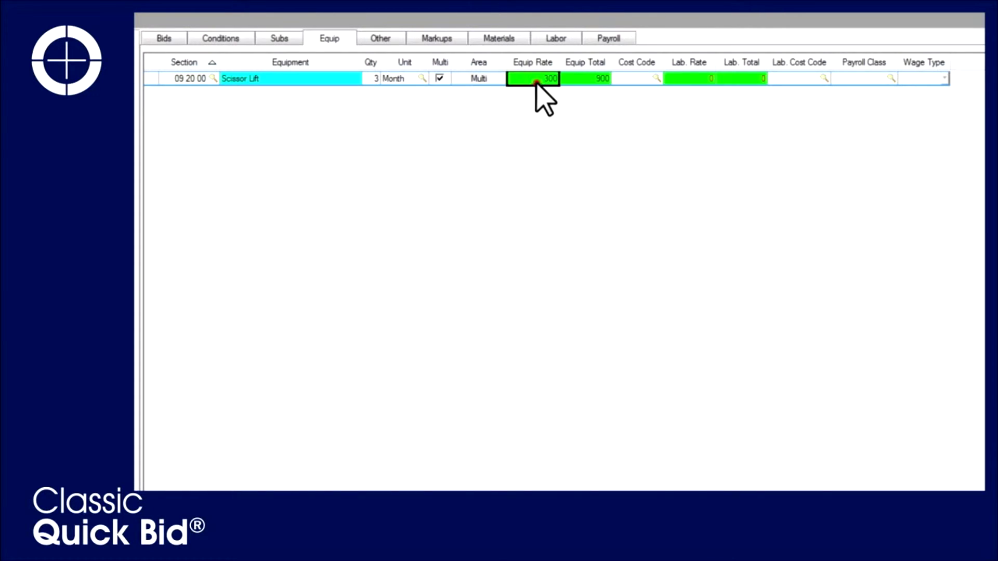
# Assign the EQUIPMENT (Equipment Rental) cost code to the Scissor Lift entry
pyautogui.click(627, 80)
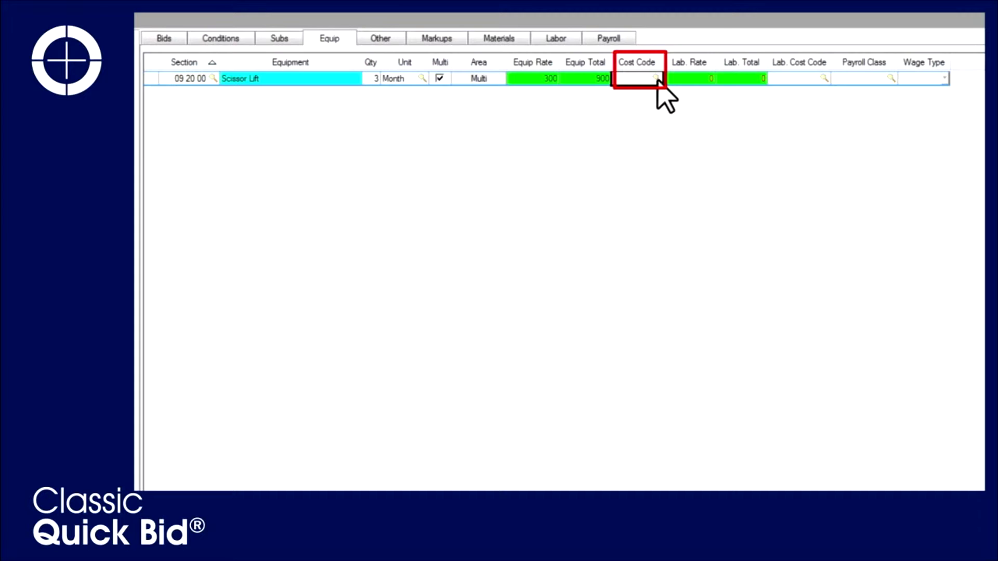
pyautogui.click(657, 78)
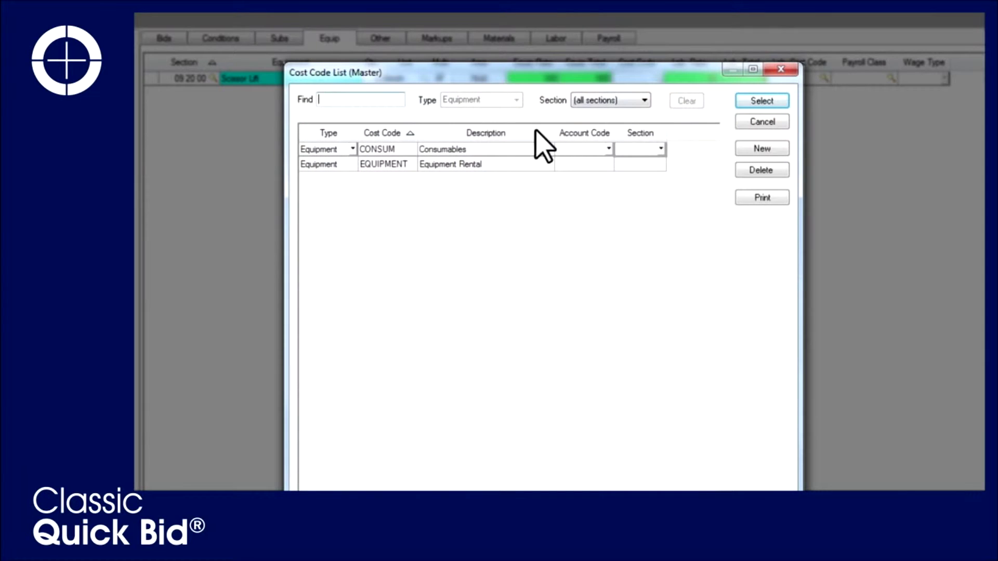
pyautogui.click(387, 165)
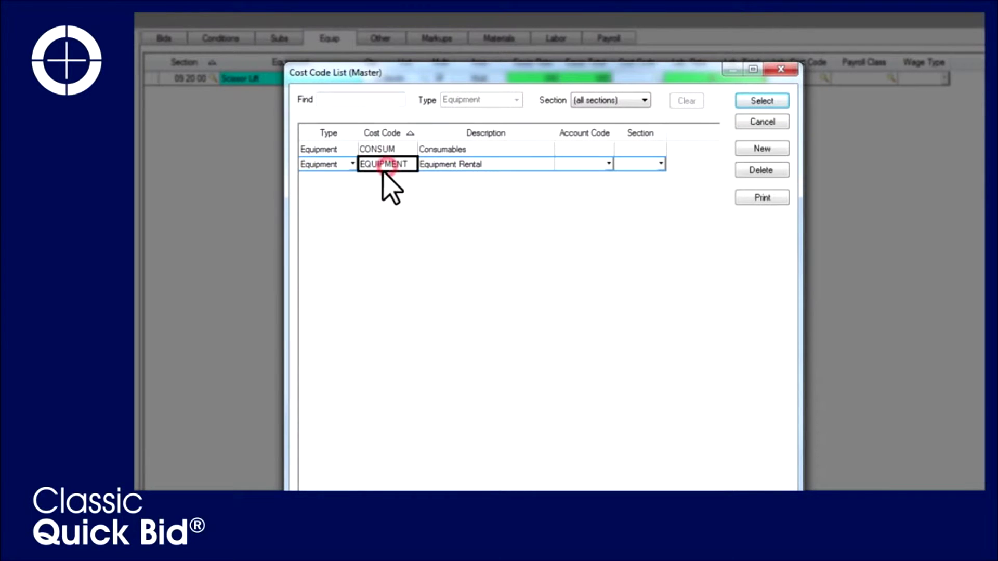
pyautogui.click(770, 107)
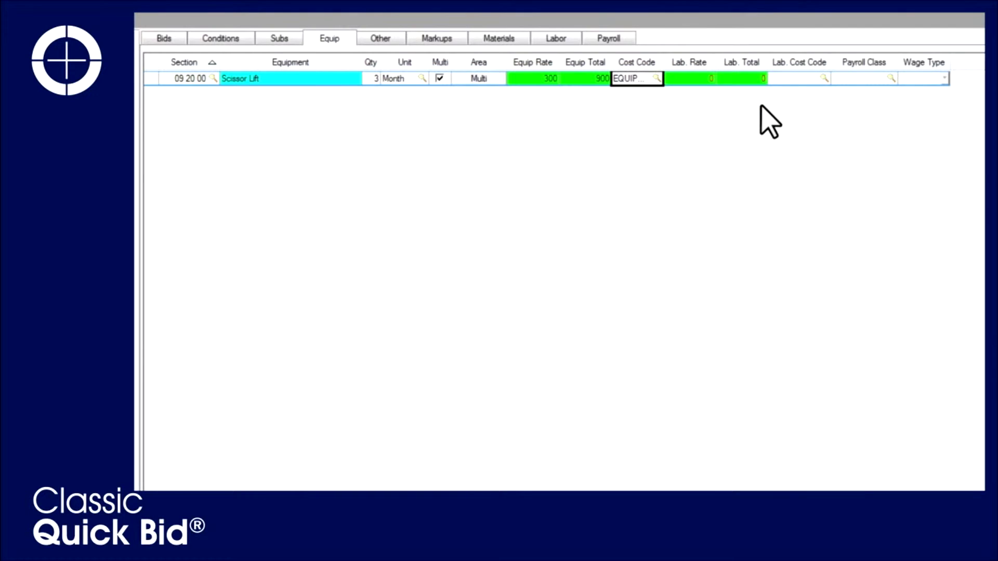
pyautogui.press('Tab')
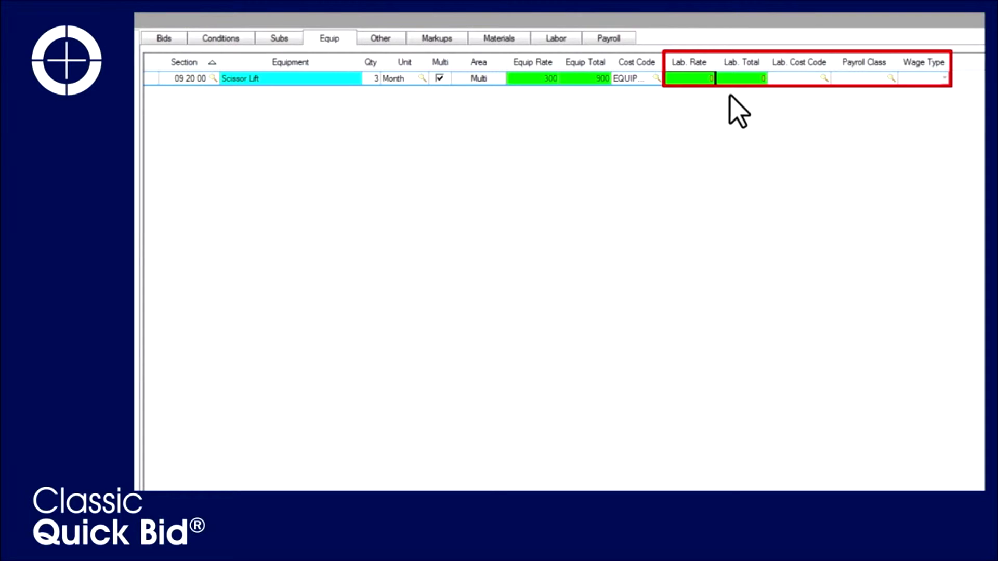
pyautogui.click(703, 83)
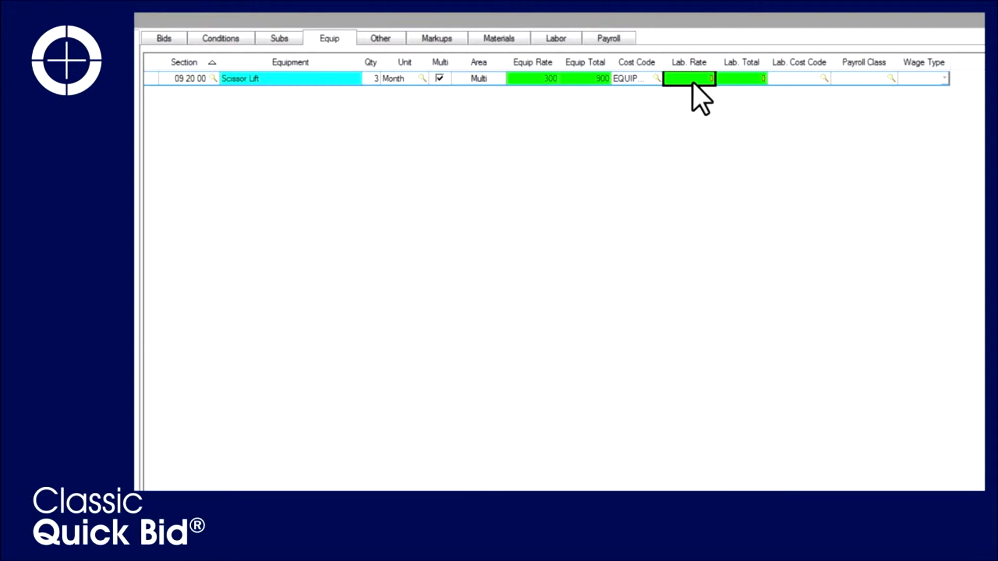
# Add a second equipment entry named Operator with a quantity of 10 and the unit Day
pyautogui.press('Insert')
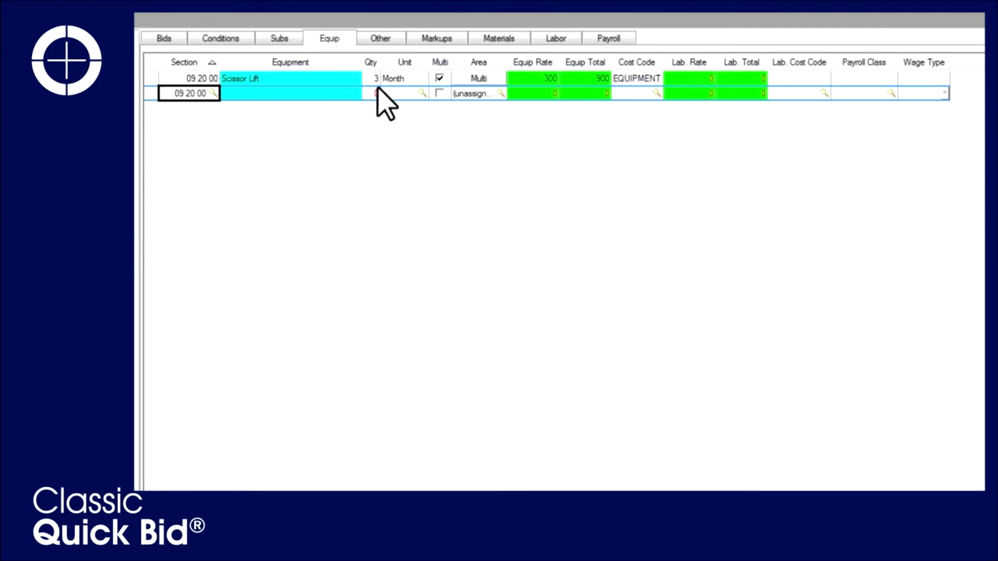
pyautogui.rightClick(318, 94)
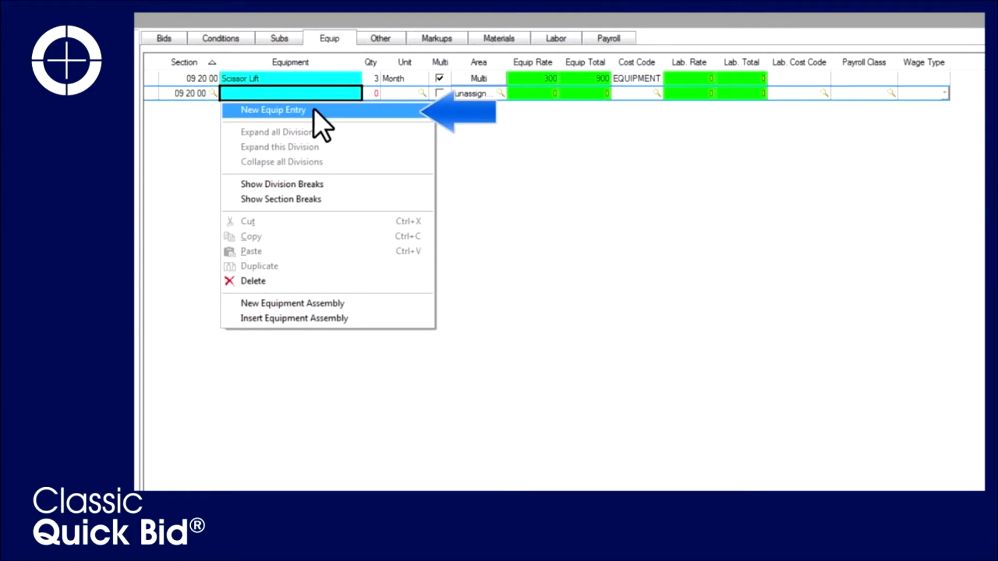
pyautogui.click(294, 89)
pyautogui.write('Operator')
pyautogui.click(375, 96)
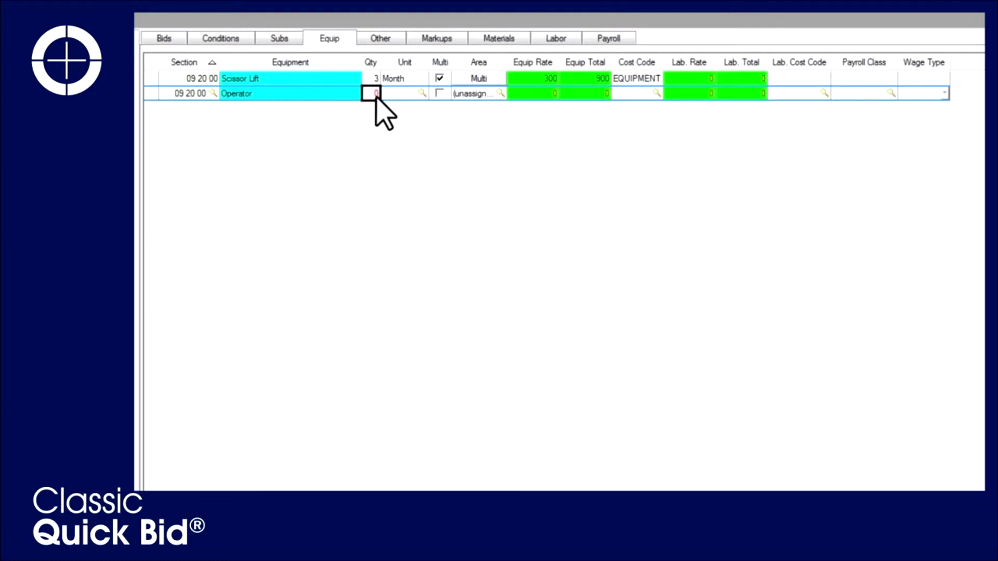
pyautogui.click(404, 93)
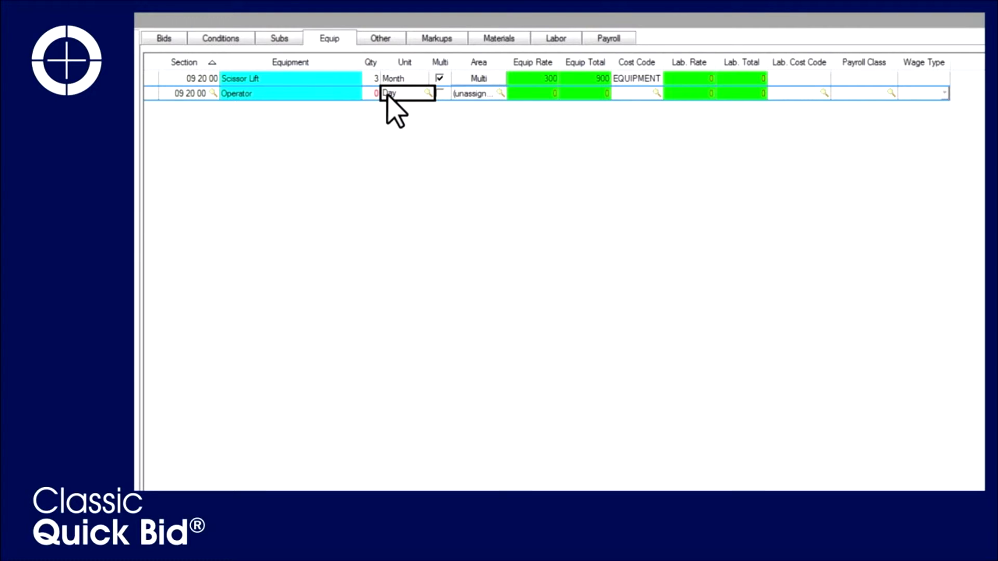
pyautogui.click(370, 93)
pyautogui.write('10')
pyautogui.press('Tab')
# Set the Operator entry's labor rate to 250 and its labor cost code to 900 (OTHER LABOR)
pyautogui.click(706, 93)
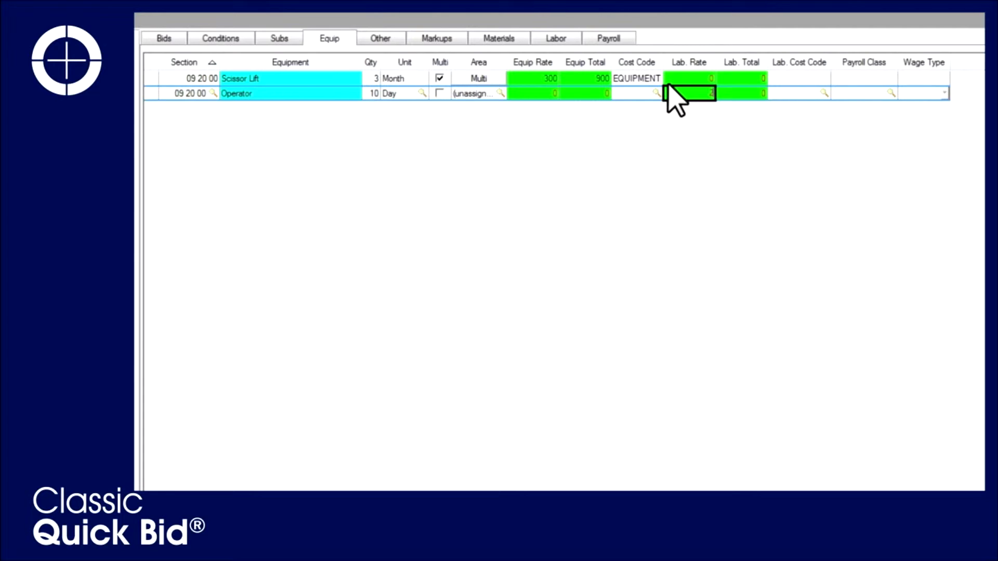
pyautogui.press('Tab')
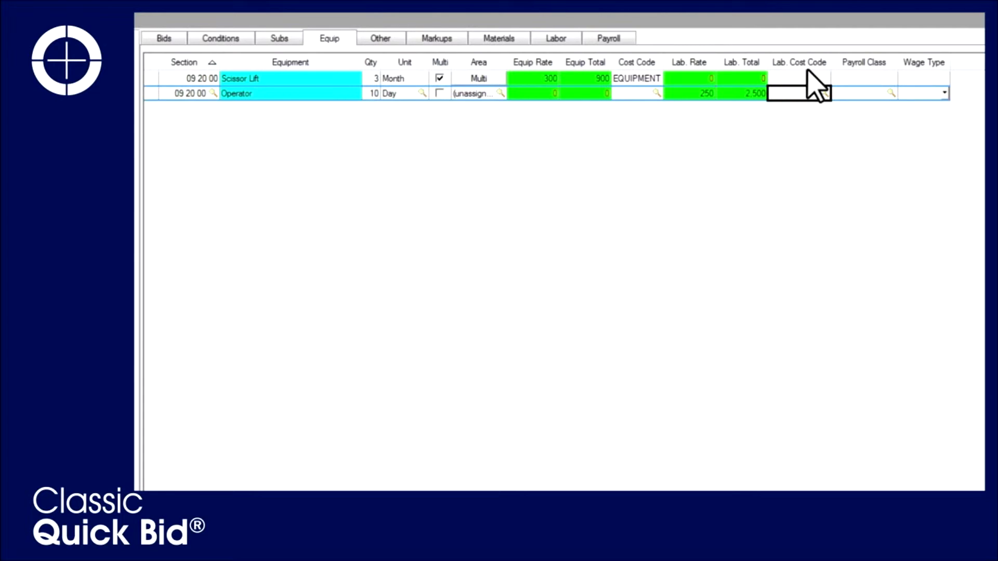
pyautogui.click(824, 94)
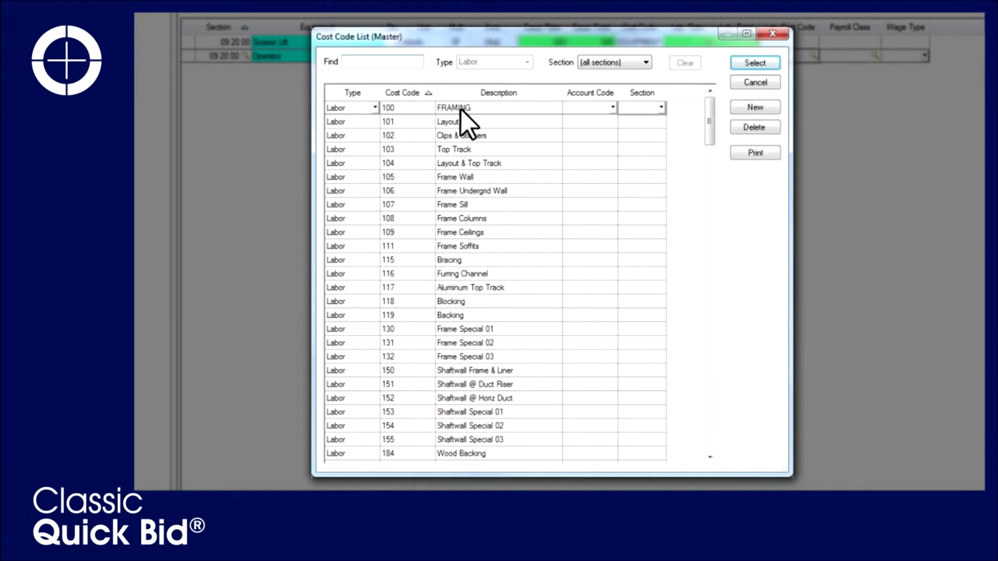
pyautogui.write('9')
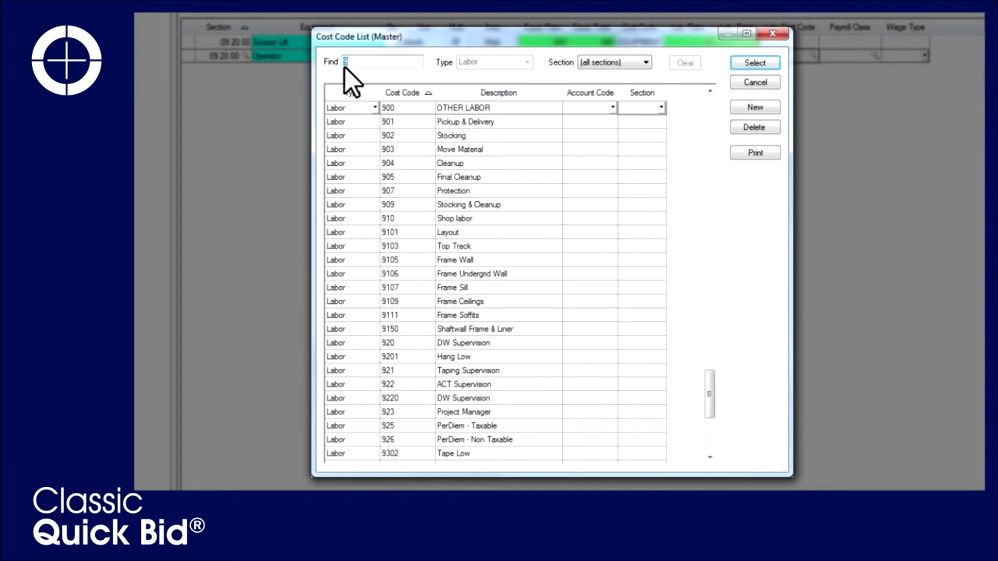
pyautogui.click(446, 107)
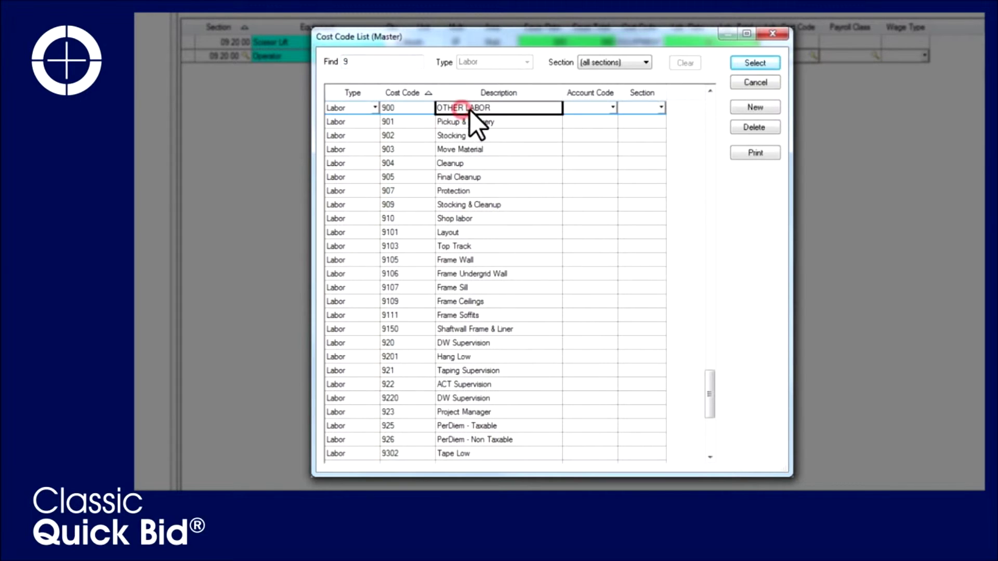
pyautogui.click(753, 64)
# Set the Operator entry's payroll class to Laborer and its wage type to Union
pyautogui.click(849, 56)
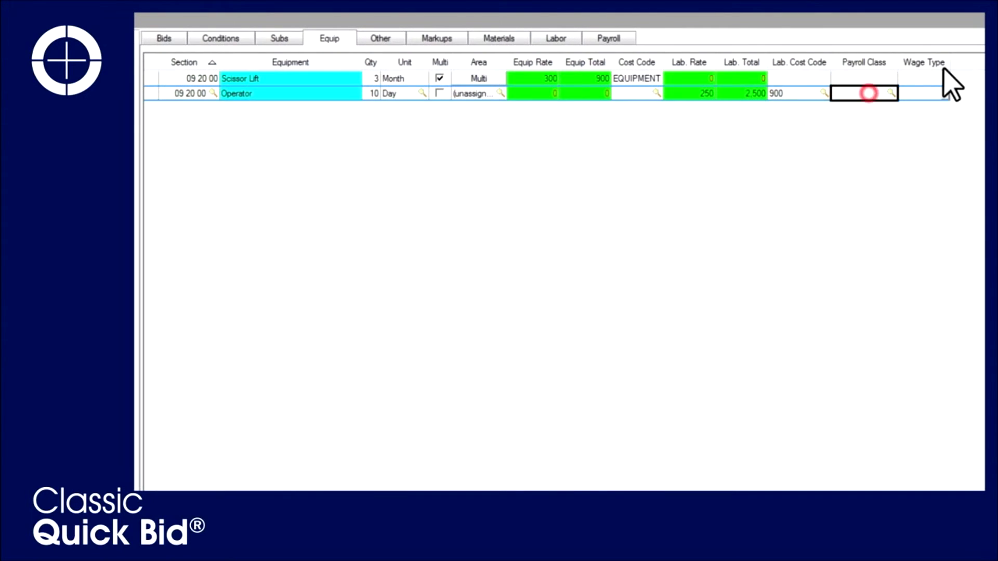
pyautogui.click(942, 93)
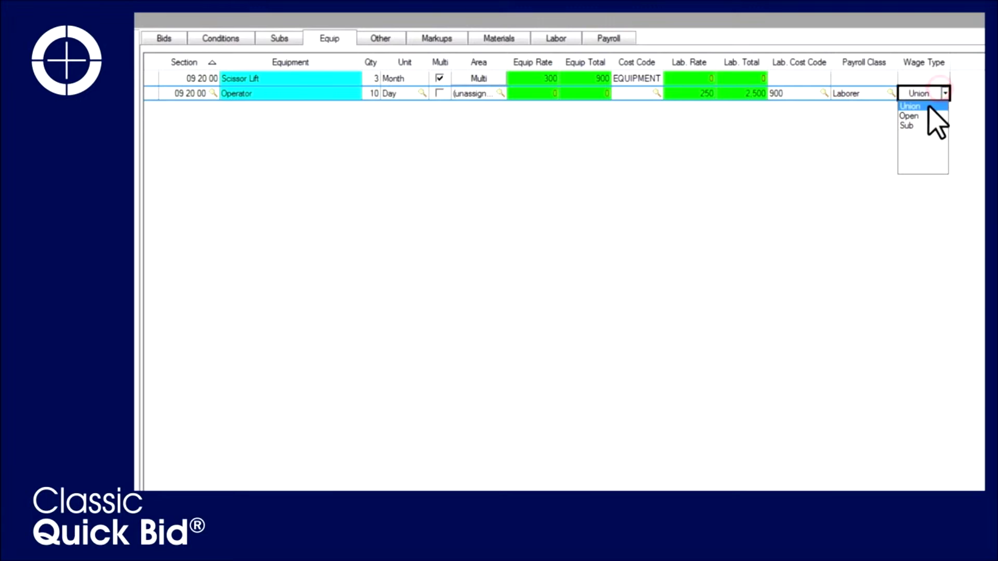
pyautogui.click(927, 105)
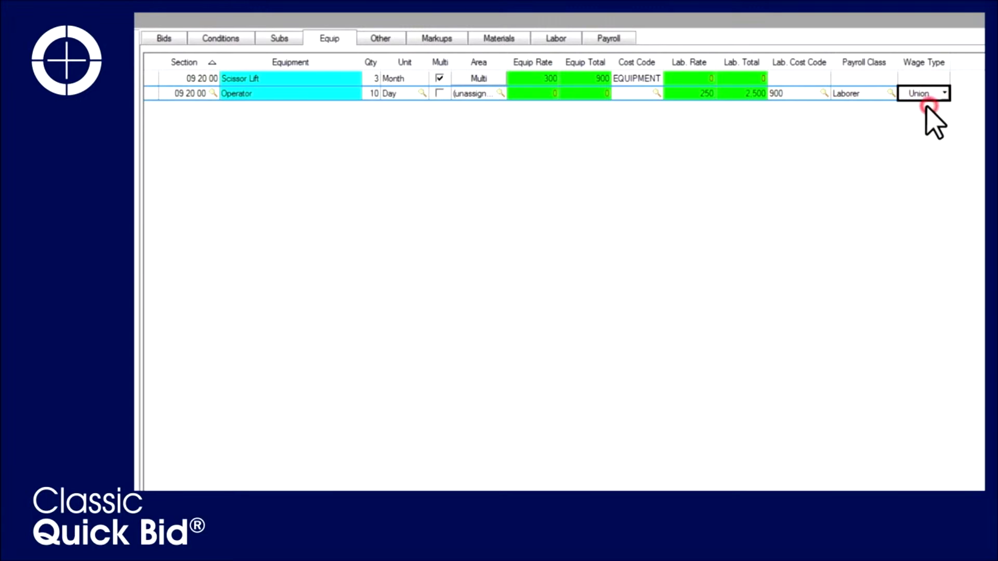
# Create a new equipment assembly named Scissor Lift containing the Operator and Scissor Lift entries
pyautogui.rightClick(383, 131)
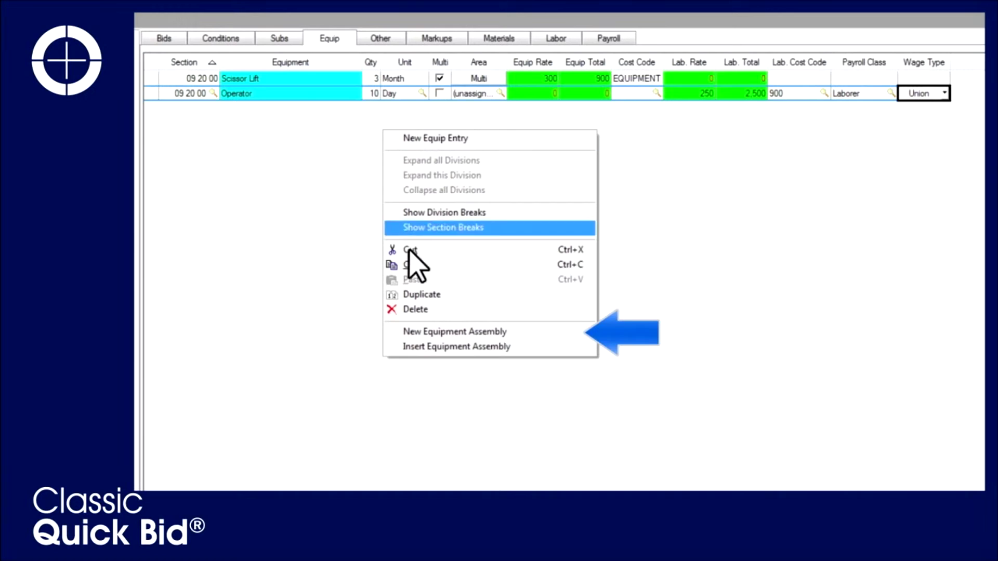
pyautogui.click(505, 333)
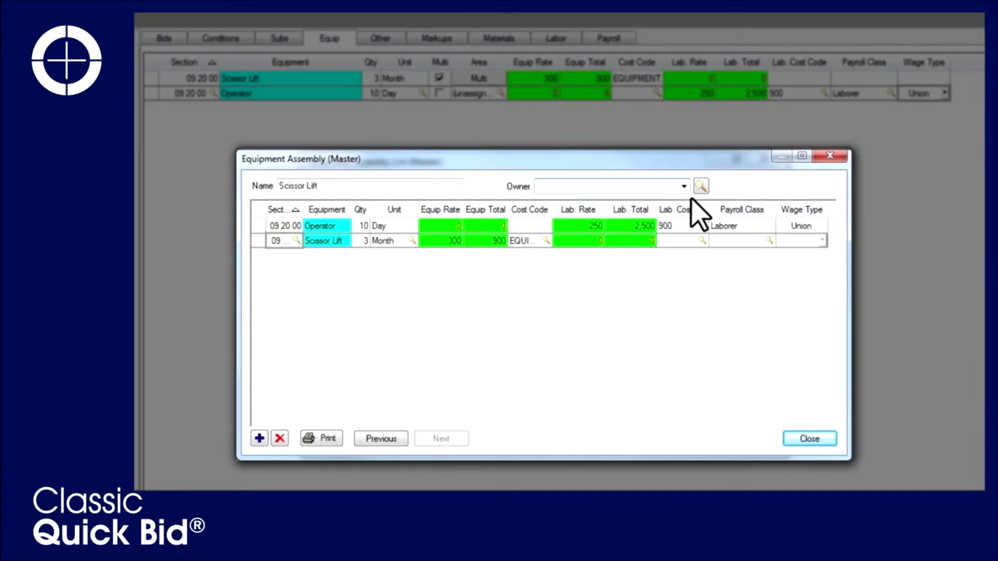
pyautogui.click(819, 438)
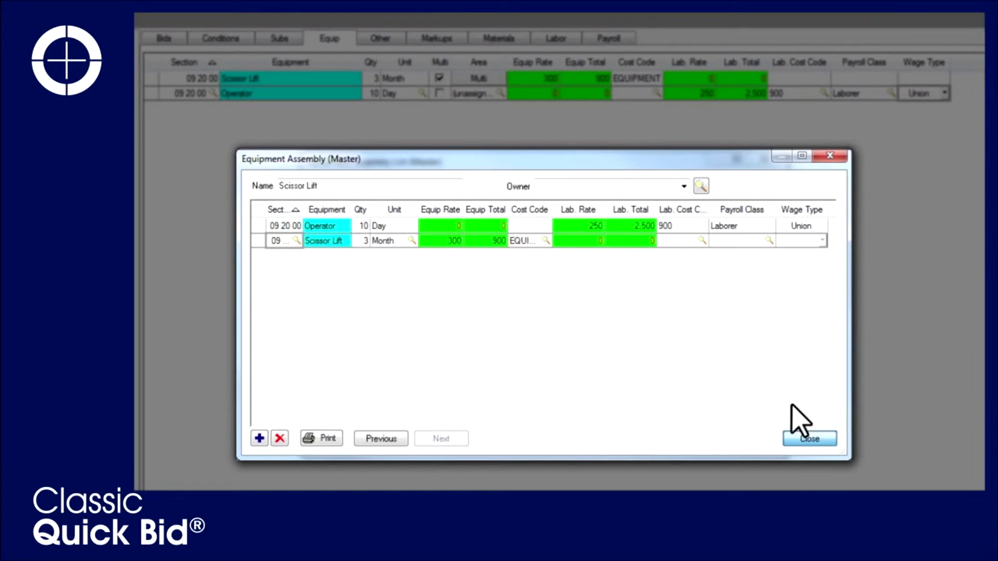
# Set the Scissor Lift and Operator quantities in the new assembly to 0, and close the assembly and the assembly list
pyautogui.click(363, 226)
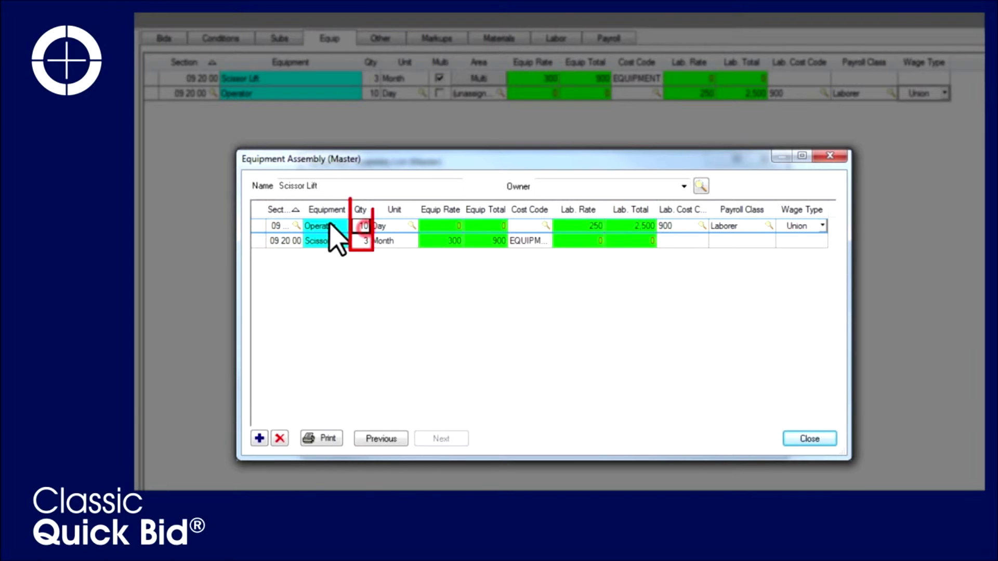
pyautogui.click(362, 241)
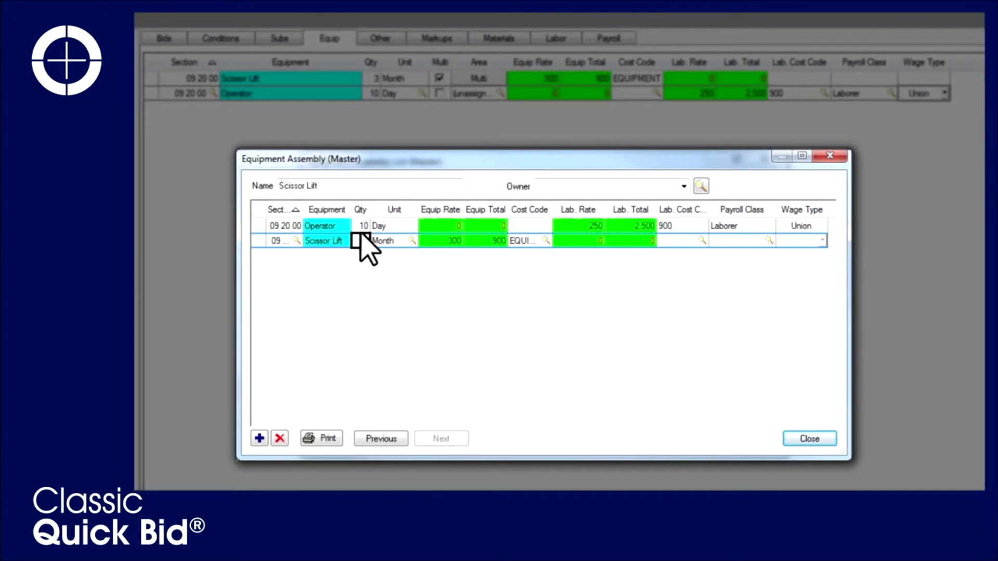
pyautogui.click(362, 227)
pyautogui.write('0')
pyautogui.click(504, 305)
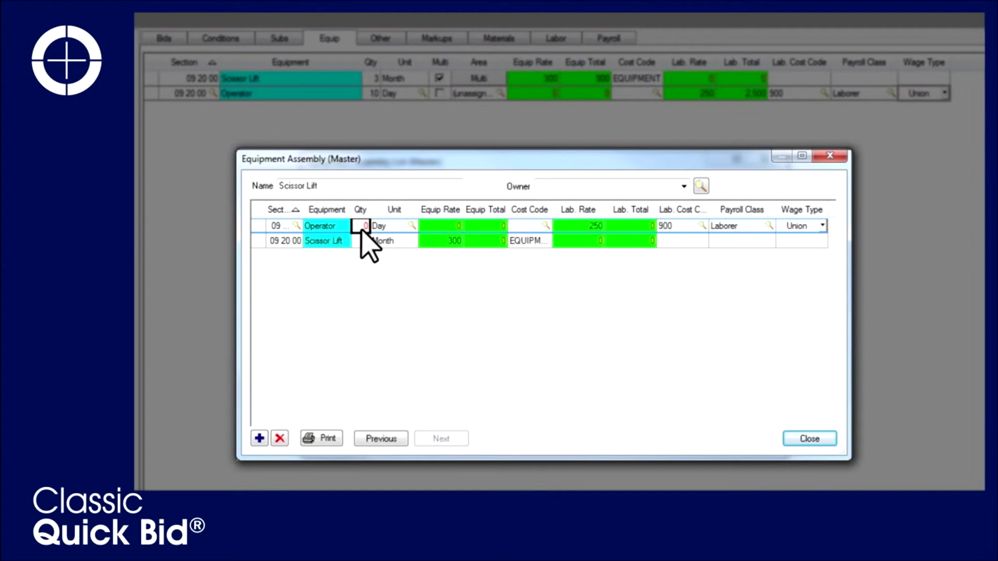
pyautogui.press('Escape')
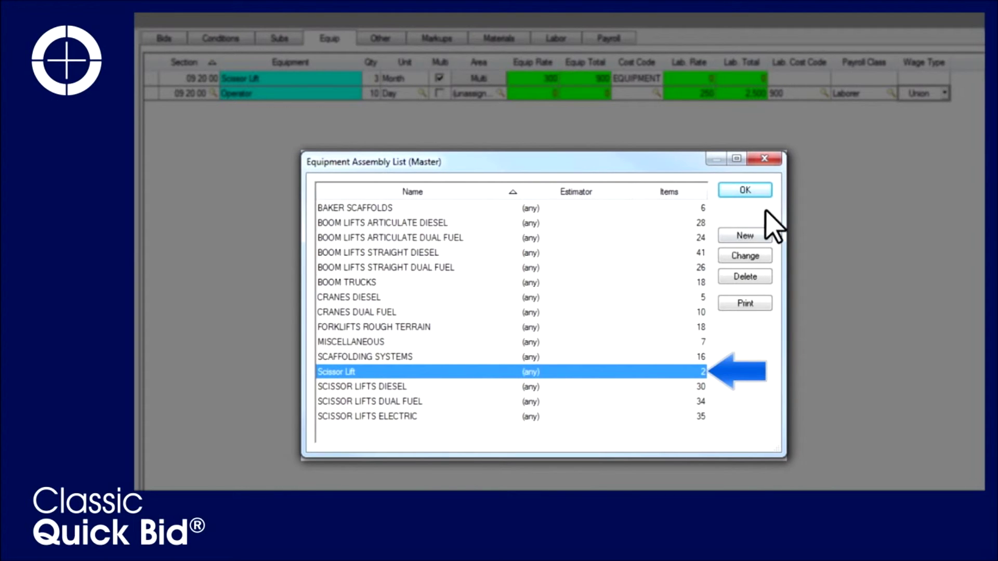
pyautogui.click(767, 188)
# Insert the MISCELLANEOUS equipment assembly from the master list into the bid's equipment entries
pyautogui.rightClick(347, 121)
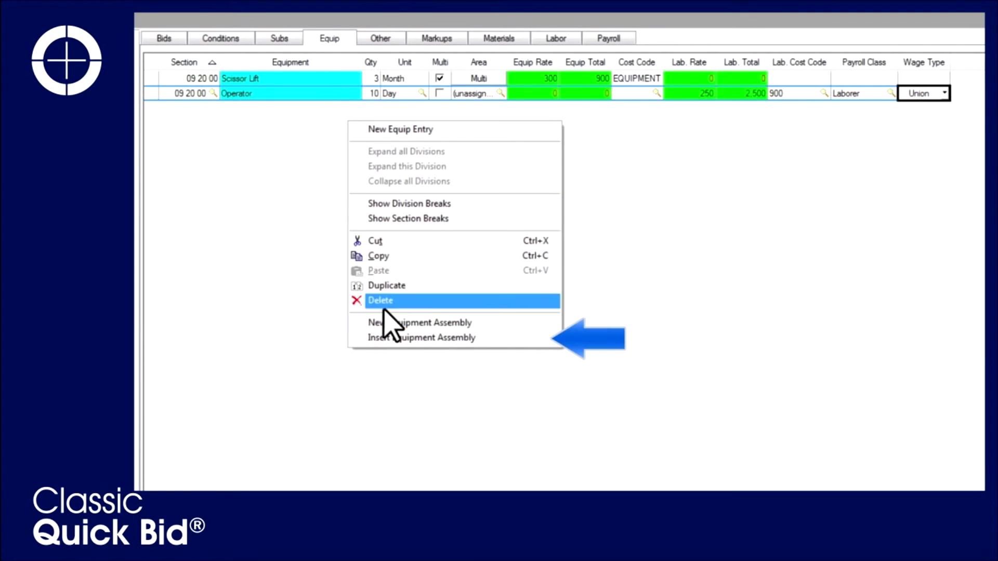
pyautogui.click(487, 339)
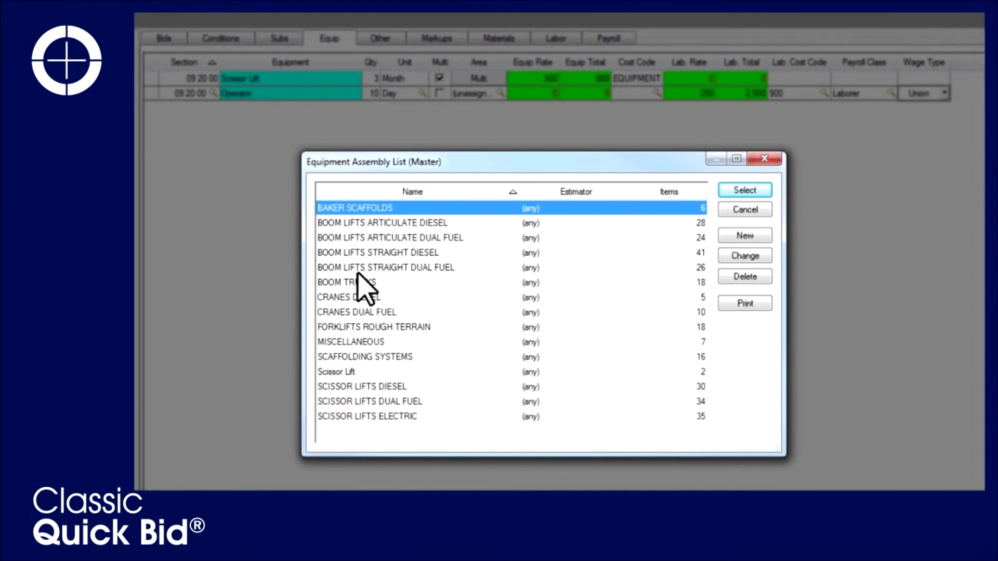
pyautogui.click(351, 342)
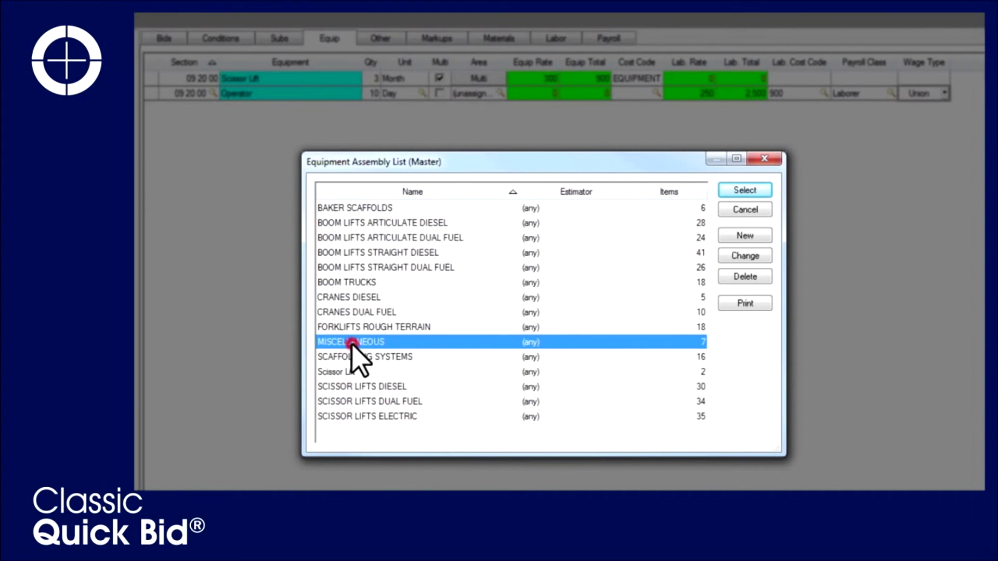
pyautogui.click(744, 190)
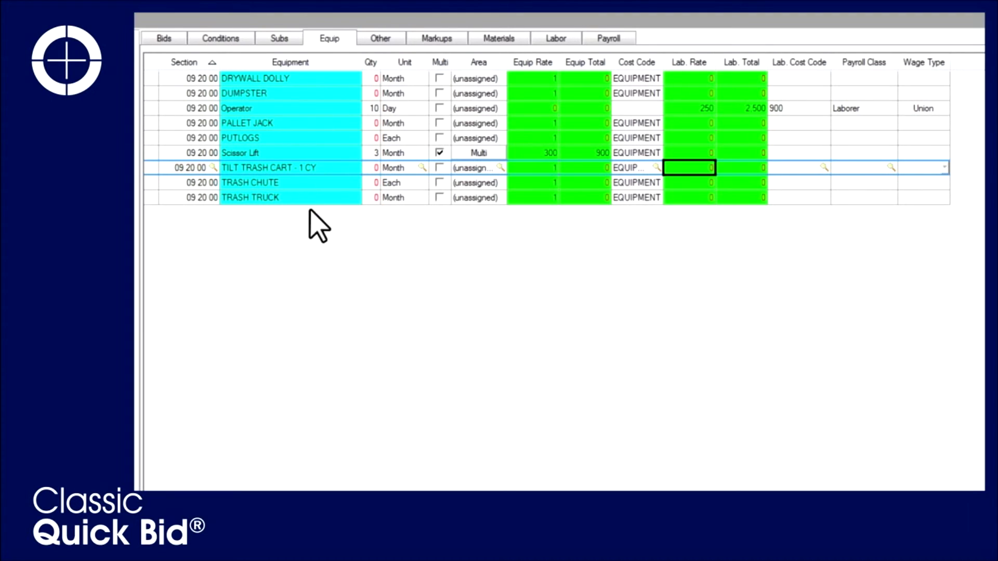
# Delete all equipment entries from the bid except DUMPSTER and Operator, removing them together as a multiple selection
pyautogui.click(306, 133)
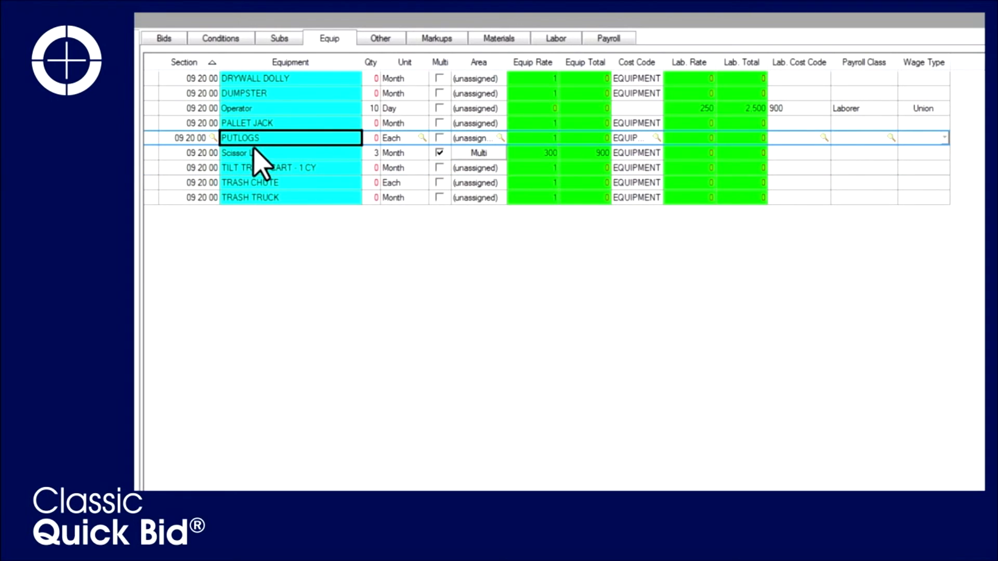
pyautogui.keyDown('shift'); pyautogui.click(258, 198); pyautogui.keyUp('shift')
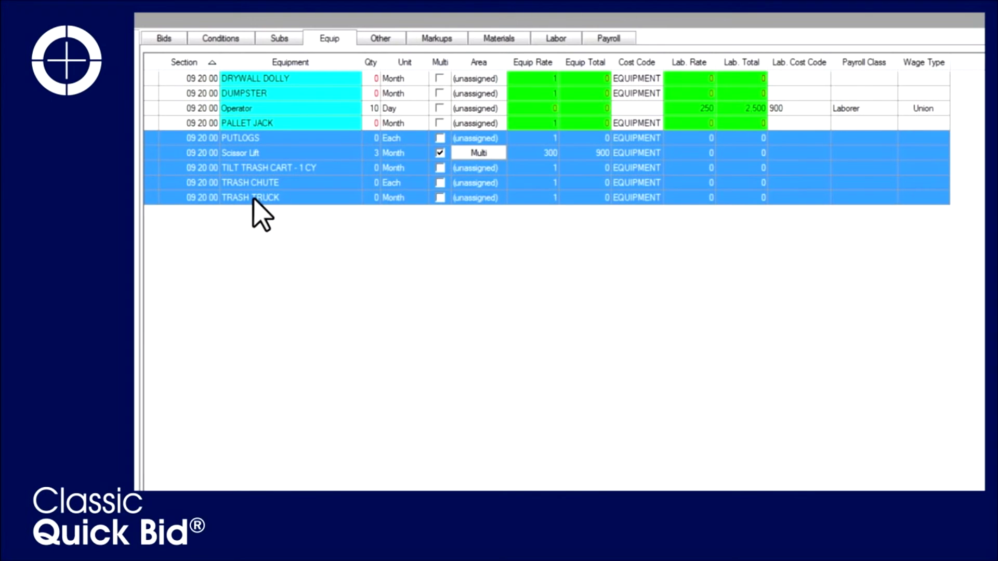
pyautogui.press('ctrl')
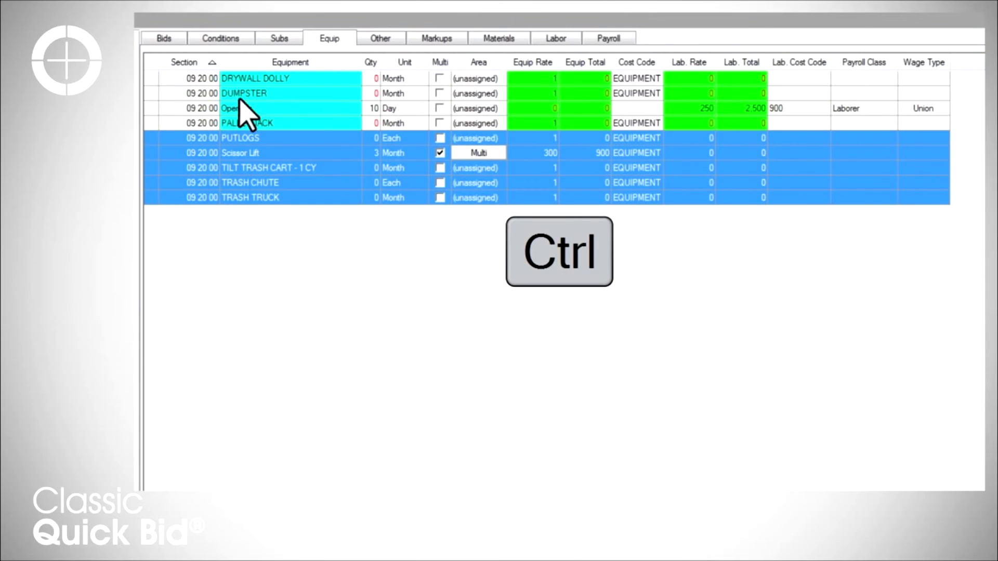
pyautogui.keyDown('ctrl'); pyautogui.click(235, 78); pyautogui.keyUp('ctrl')
pyautogui.keyDown('ctrl'); pyautogui.click(241, 108); pyautogui.keyUp('ctrl')
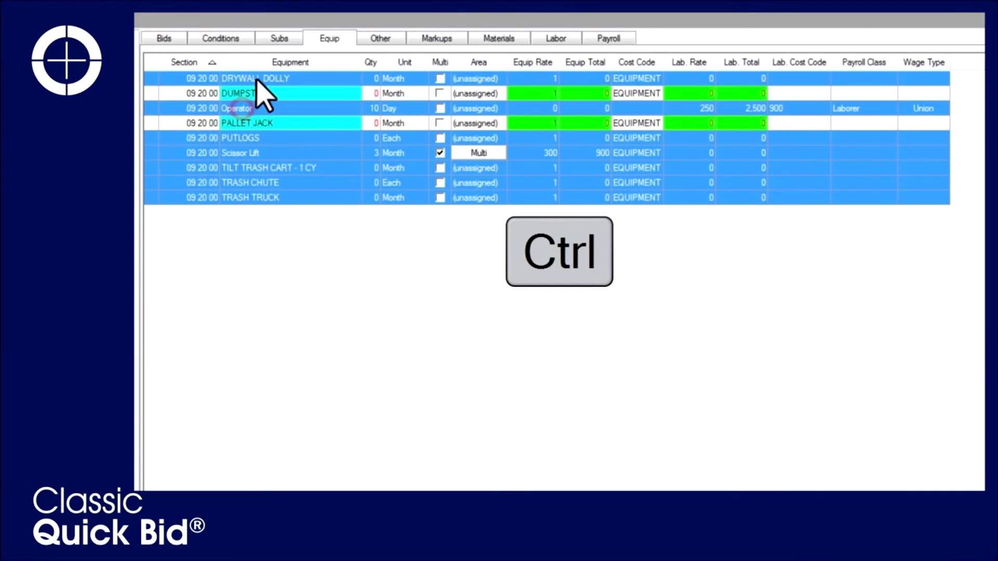
pyautogui.rightClick(314, 182)
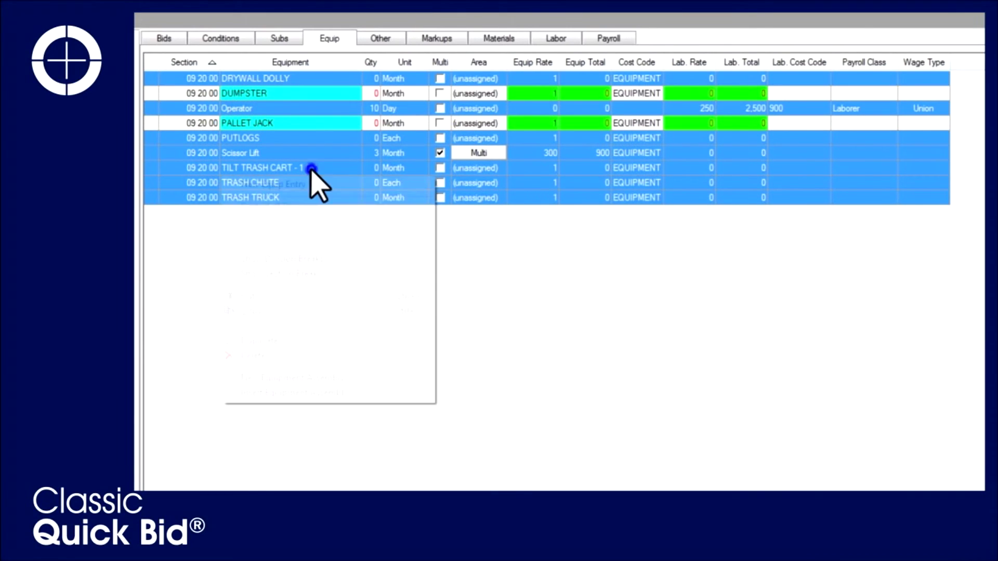
pyautogui.click(283, 357)
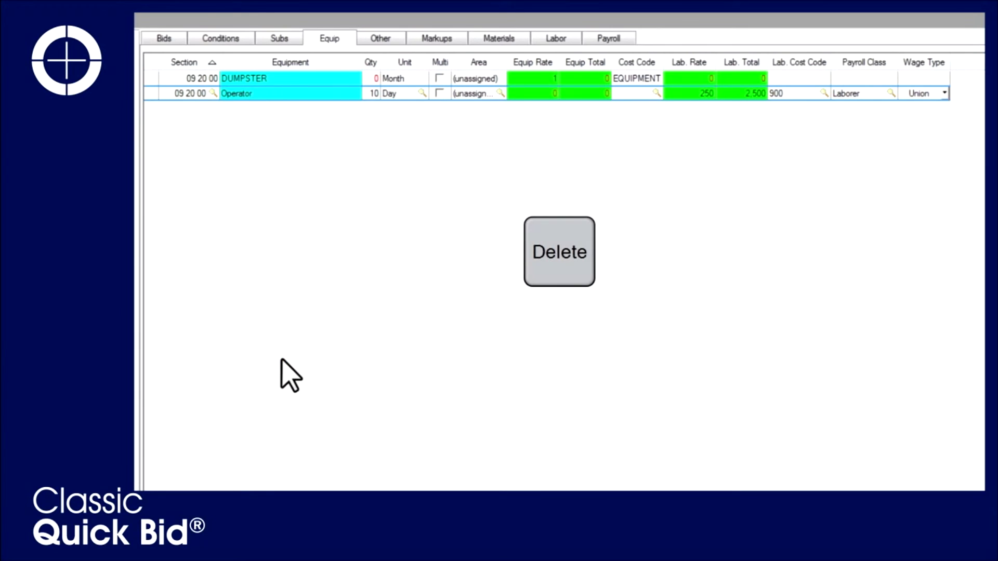